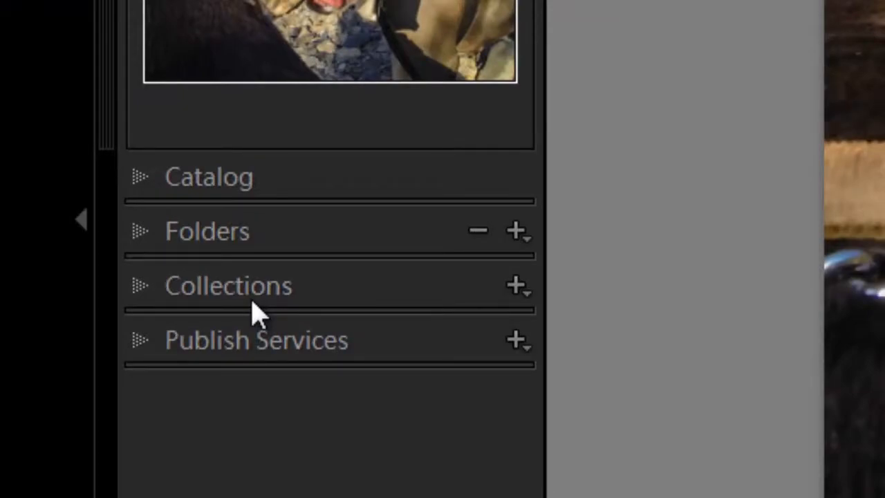
Step: Expand the Collections section so that the smart collections inside the Smart Collections set are listed
{"action": "left_click", "coordinate": [137, 287]}
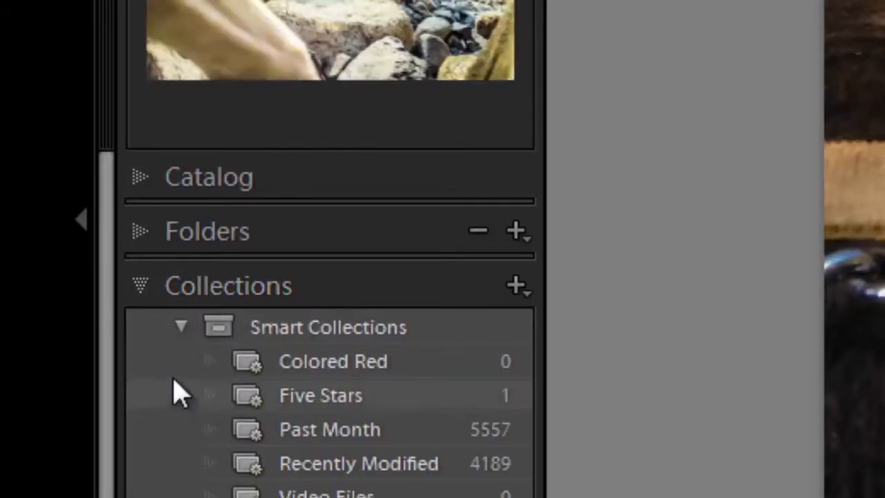
{"action": "left_click", "coordinate": [179, 326]}
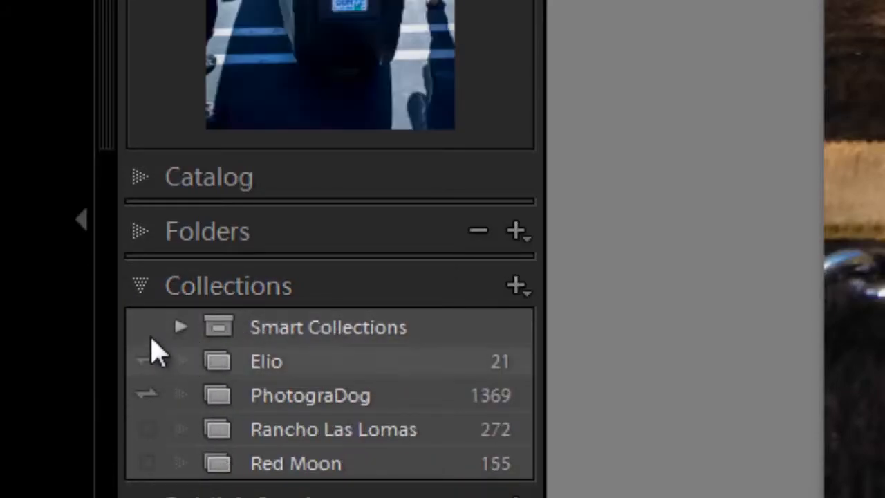
{"action": "left_click", "coordinate": [179, 326]}
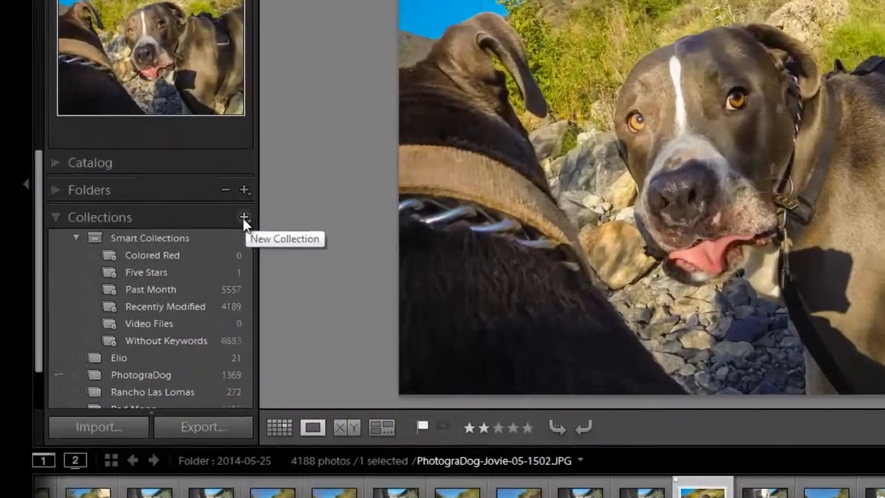
Step: Start a new smart collection named GPS No and place it inside the Smart Collections set
{"action": "left_click", "coordinate": [145, 250]}
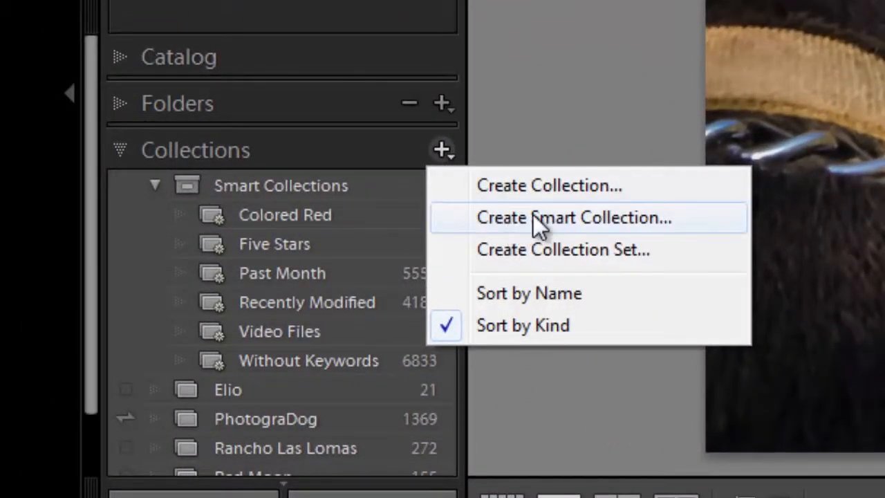
{"action": "left_click", "coordinate": [569, 218]}
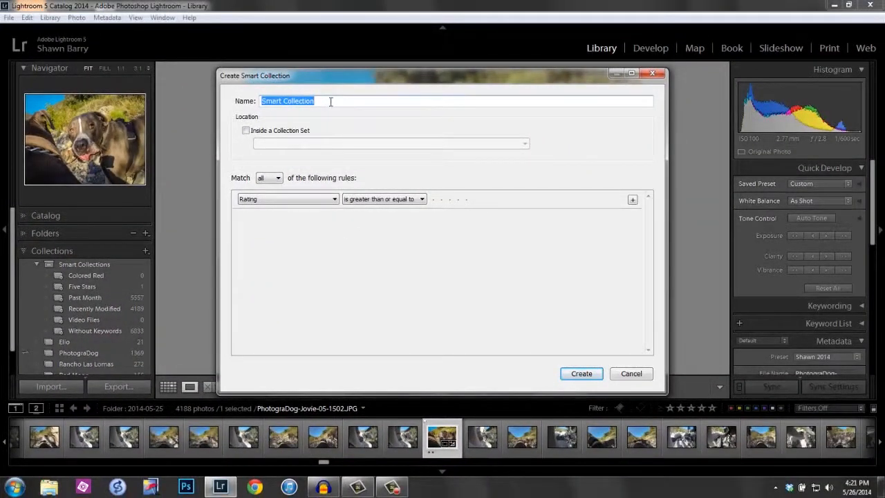
{"action": "type", "text": "GPS No"}
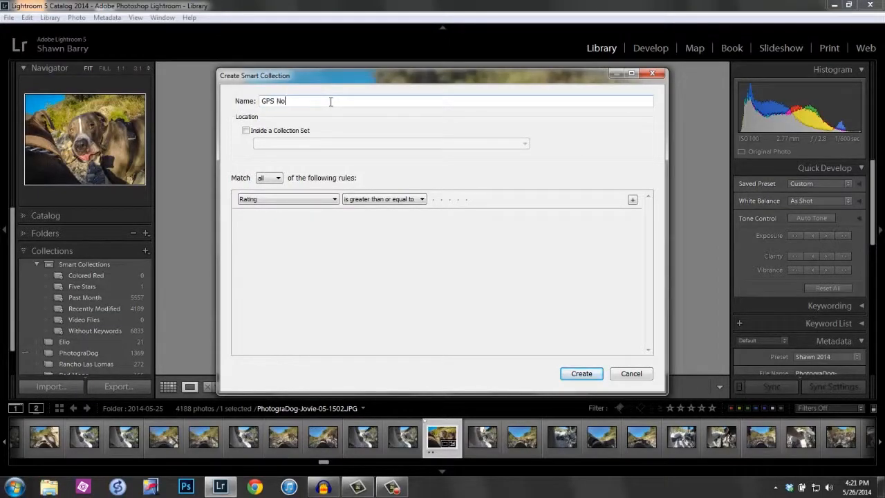
{"action": "left_click", "coordinate": [246, 131]}
{"action": "left_click", "coordinate": [316, 144]}
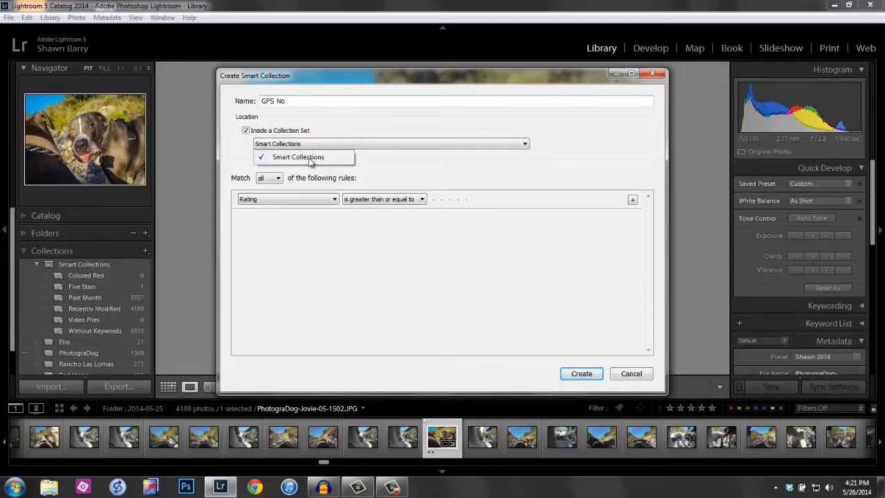
{"action": "left_click", "coordinate": [318, 156]}
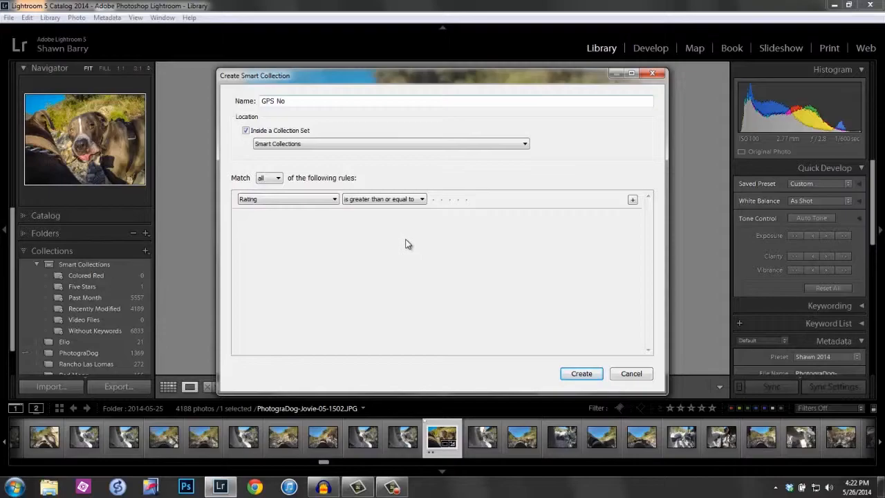
Step: Give the smart collection the rule GPS Data is No Coordinates and create it
{"action": "left_click", "coordinate": [334, 199]}
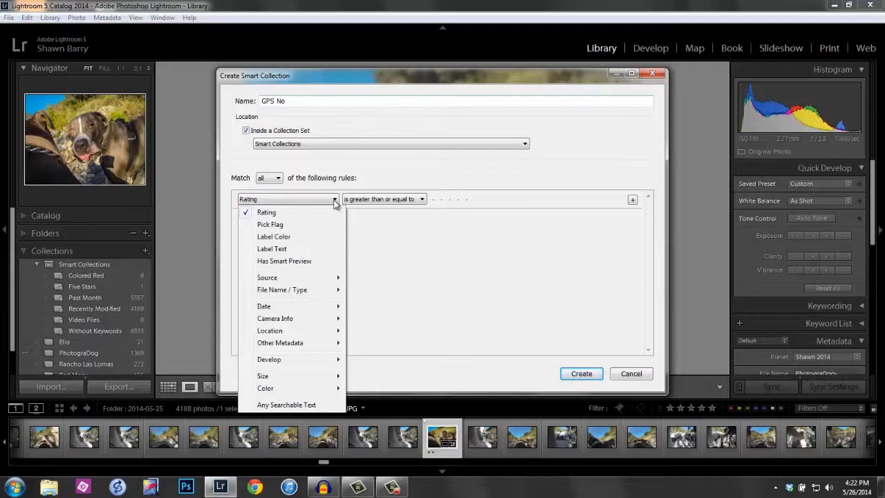
{"action": "mouse_move", "coordinate": [335, 332]}
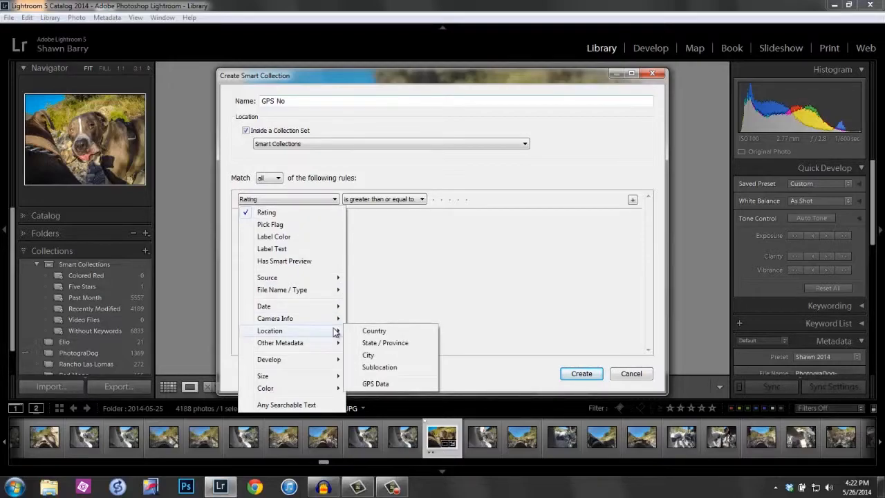
{"action": "left_click", "coordinate": [376, 383]}
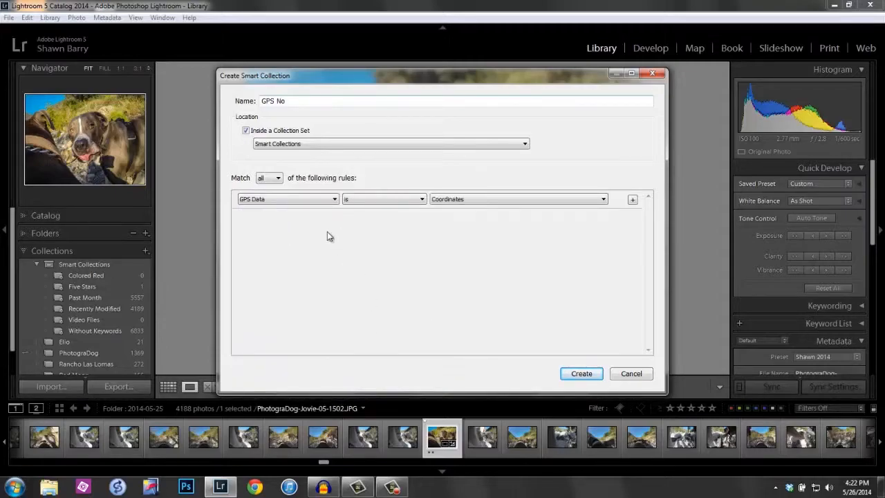
{"action": "left_click", "coordinate": [473, 199]}
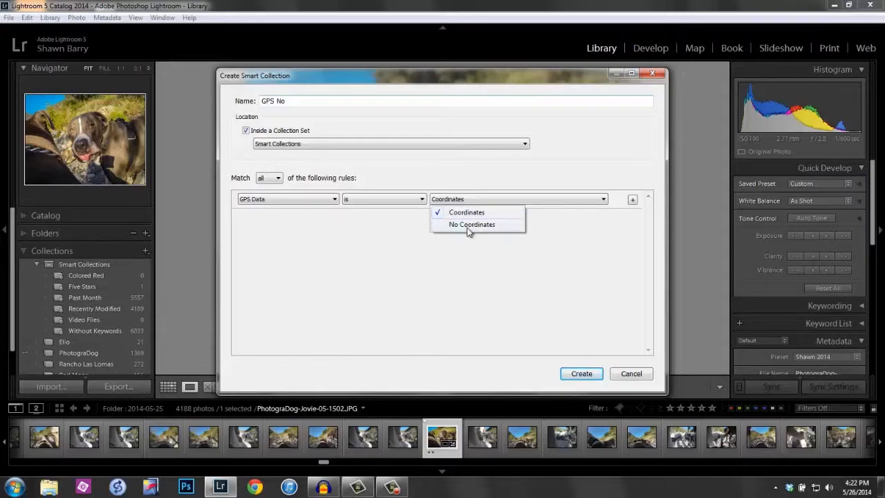
{"action": "left_click", "coordinate": [469, 224]}
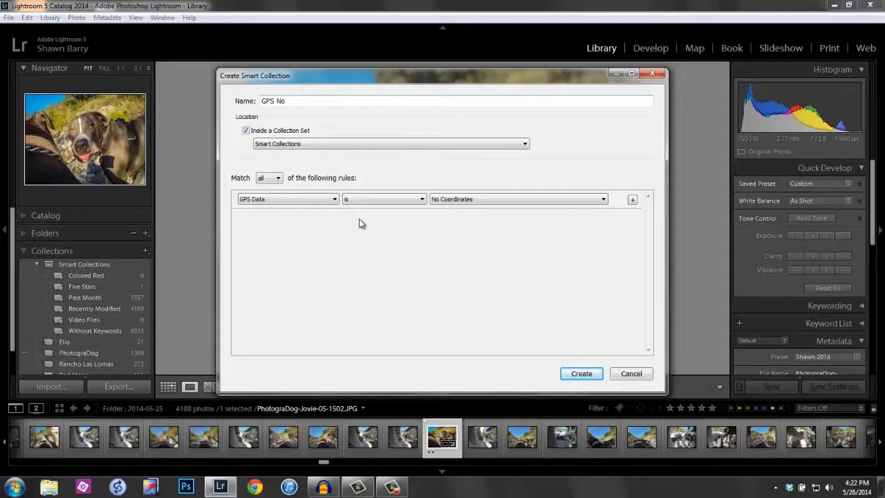
{"action": "left_click", "coordinate": [578, 374]}
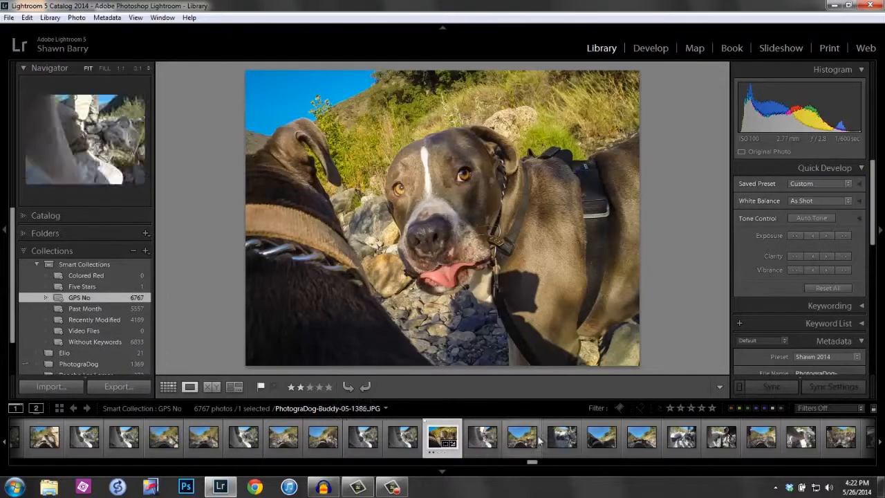
Step: Show the GPS No photos as a grid and select the range from PhotograDog-Buddy-05-0597.JPG through the last photo
{"action": "left_click", "coordinate": [173, 390]}
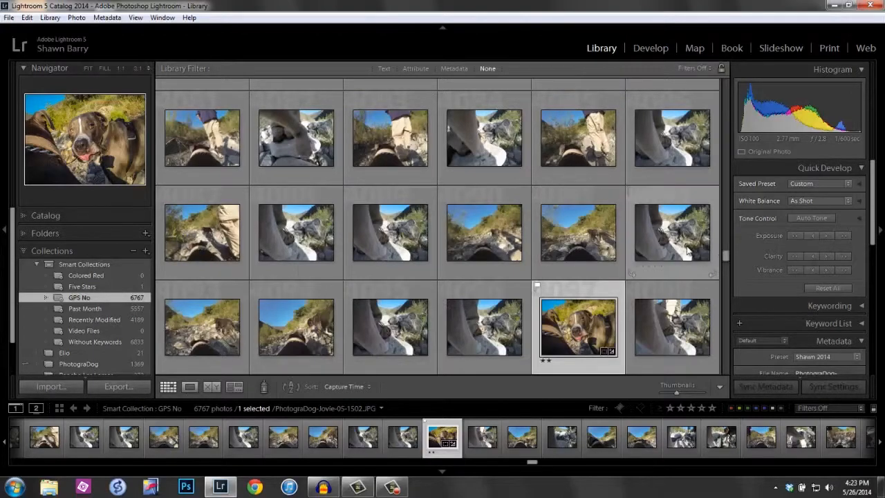
{"action": "scroll", "coordinate": [720, 227], "scroll_direction": "down", "scroll_amount": 5}
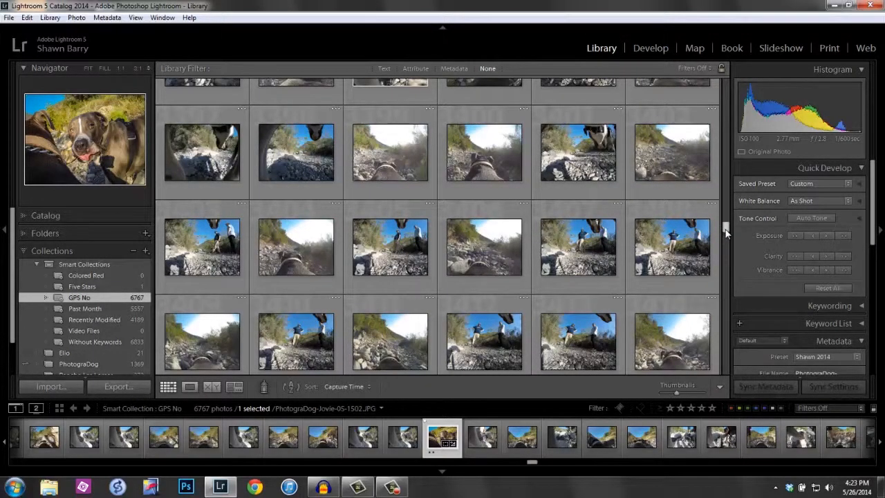
{"action": "left_click_drag", "start_coordinate": [725, 229], "coordinate": [728, 195]}
{"action": "left_click", "coordinate": [239, 134]}
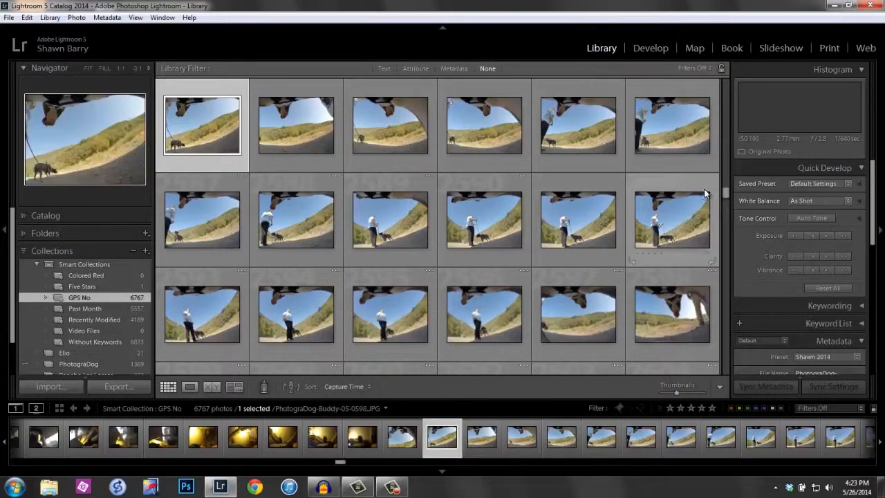
{"action": "left_click_drag", "start_coordinate": [726, 193], "coordinate": [725, 192]}
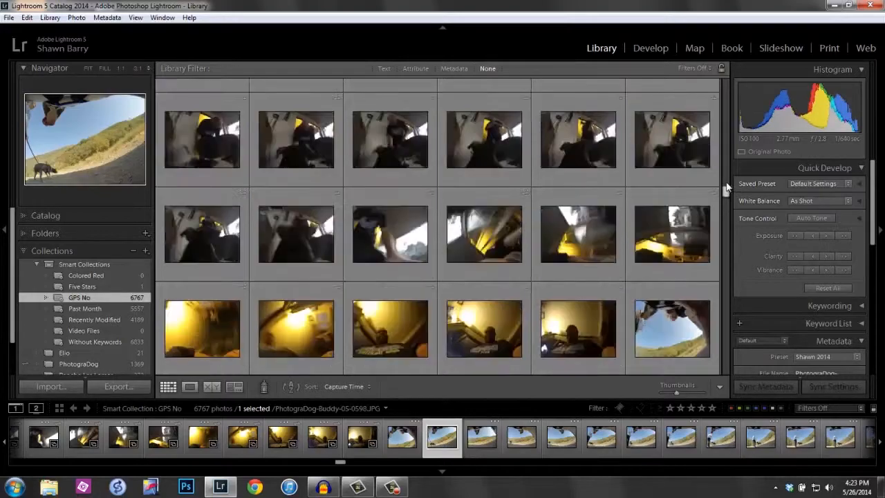
{"action": "left_click", "coordinate": [667, 335]}
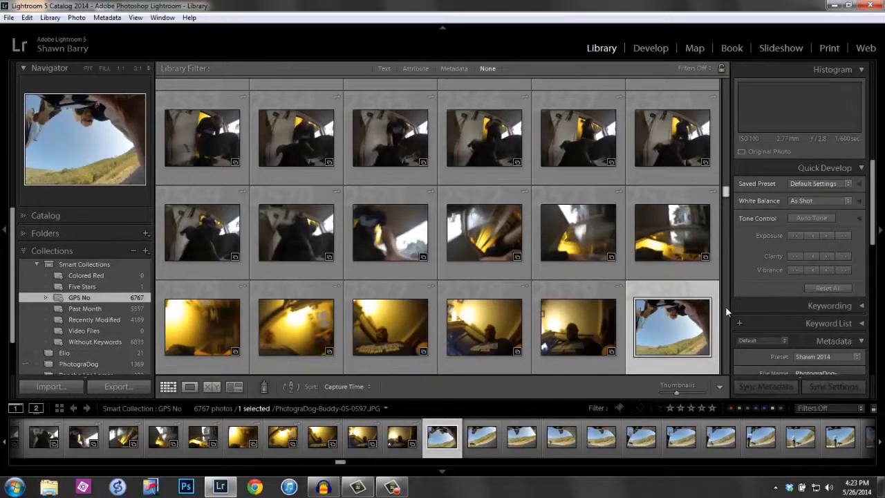
{"action": "left_click", "coordinate": [726, 313]}
{"action": "left_click_drag", "start_coordinate": [725, 194], "coordinate": [723, 379]}
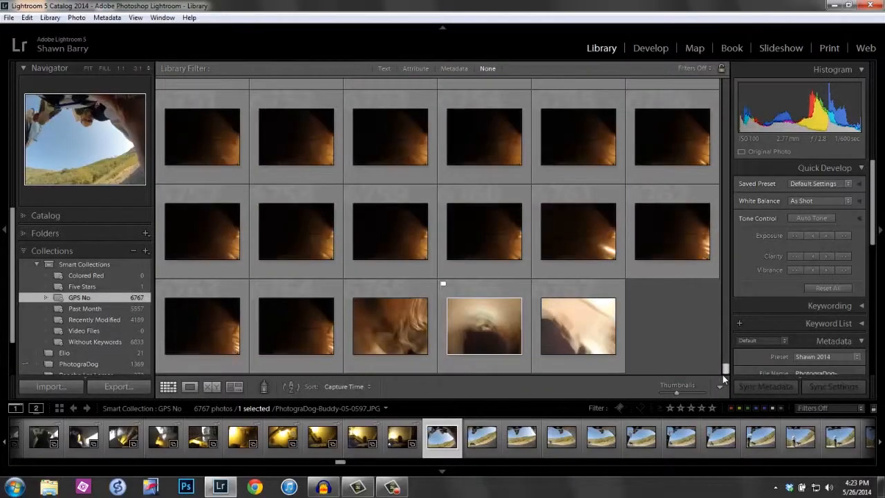
{"action": "left_click", "coordinate": [563, 330], "text": "shift"}
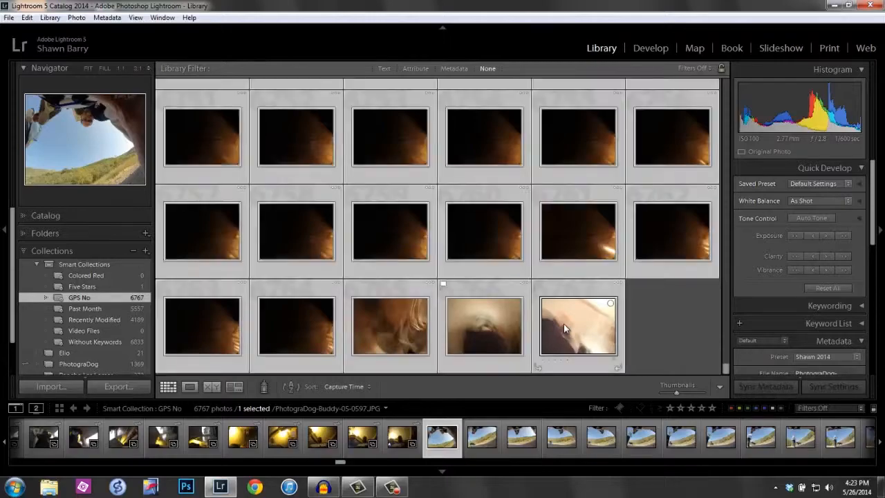
Step: Try to geotag the selected photos in the Map module by placing them just south of Trabuco Creek Rd in Orange County, California
{"action": "left_click", "coordinate": [692, 49]}
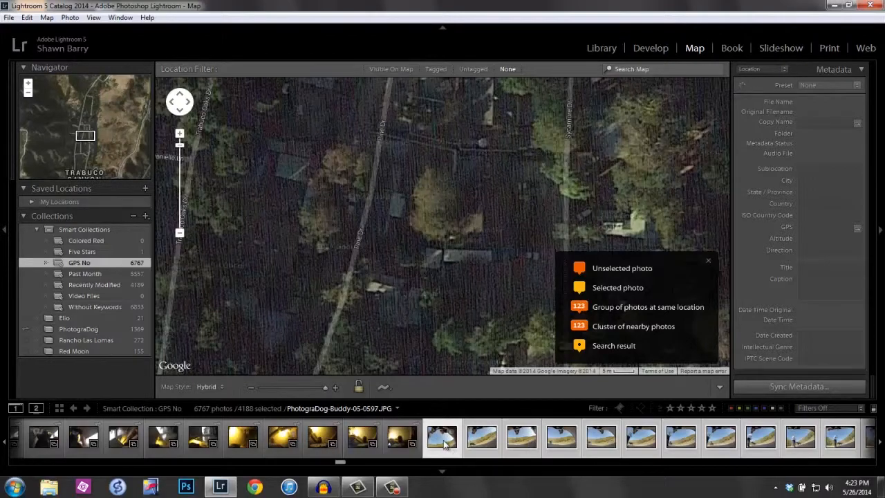
{"action": "left_click", "coordinate": [179, 234]}
{"action": "left_click", "coordinate": [179, 233]}
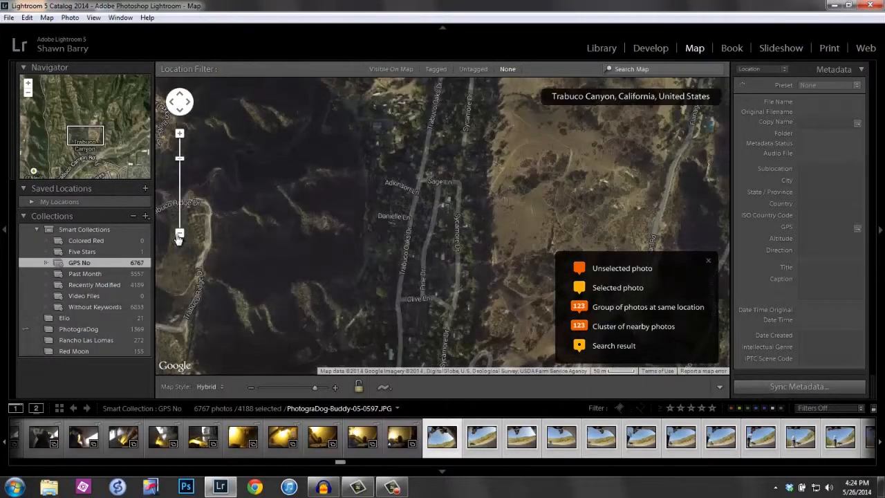
{"action": "left_click", "coordinate": [179, 233]}
{"action": "left_click", "coordinate": [179, 234]}
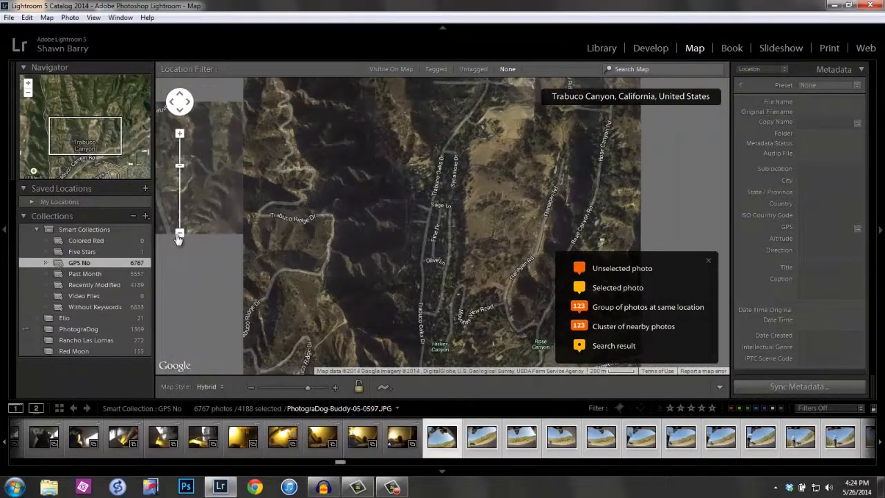
{"action": "left_click_drag", "start_coordinate": [525, 288], "coordinate": [349, 290]}
{"action": "left_click_drag", "start_coordinate": [492, 221], "coordinate": [338, 310]}
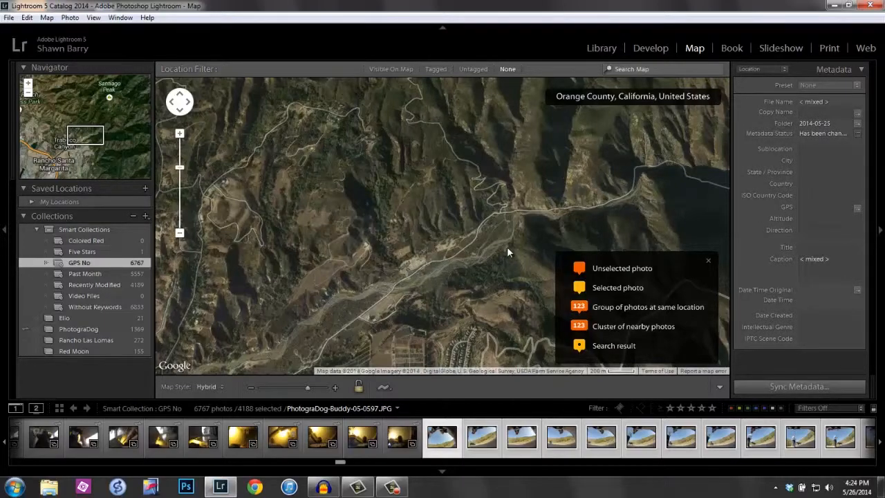
{"action": "left_click_drag", "start_coordinate": [505, 251], "coordinate": [427, 253]}
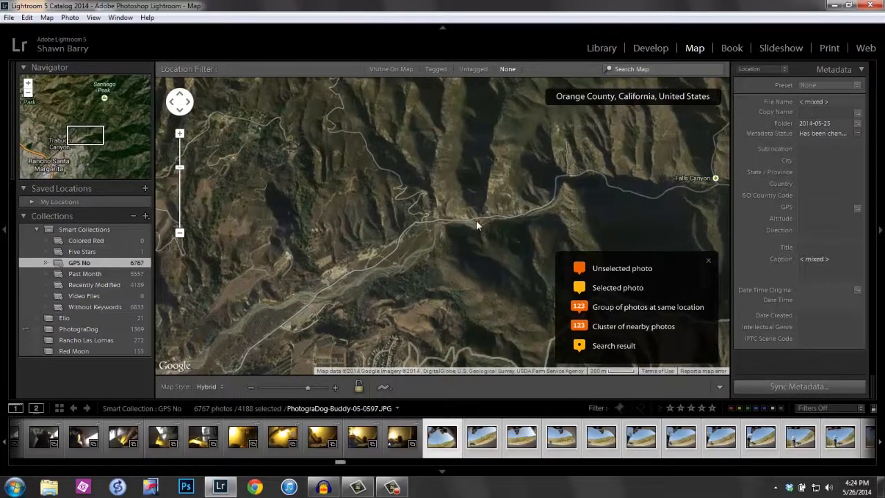
{"action": "left_click", "coordinate": [179, 133]}
{"action": "left_click", "coordinate": [179, 134]}
{"action": "left_click_drag", "start_coordinate": [420, 236], "coordinate": [318, 266]}
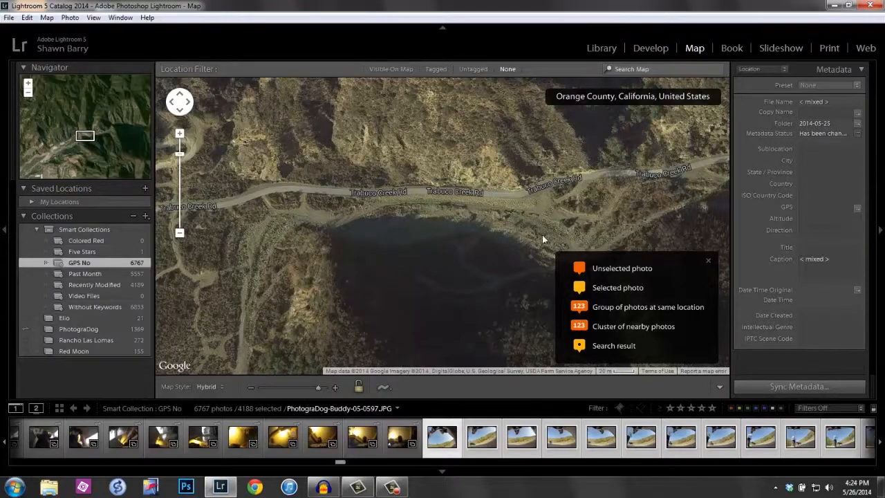
{"action": "left_click_drag", "start_coordinate": [448, 440], "coordinate": [551, 227]}
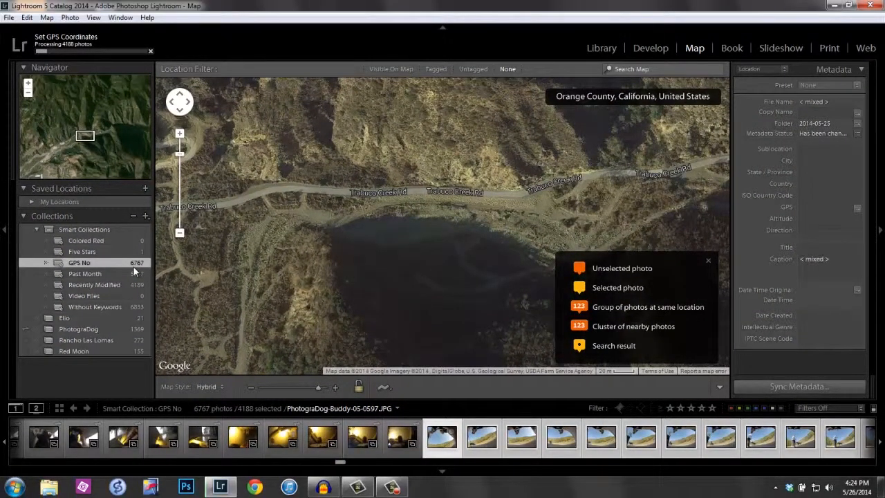
{"action": "left_click", "coordinate": [150, 51]}
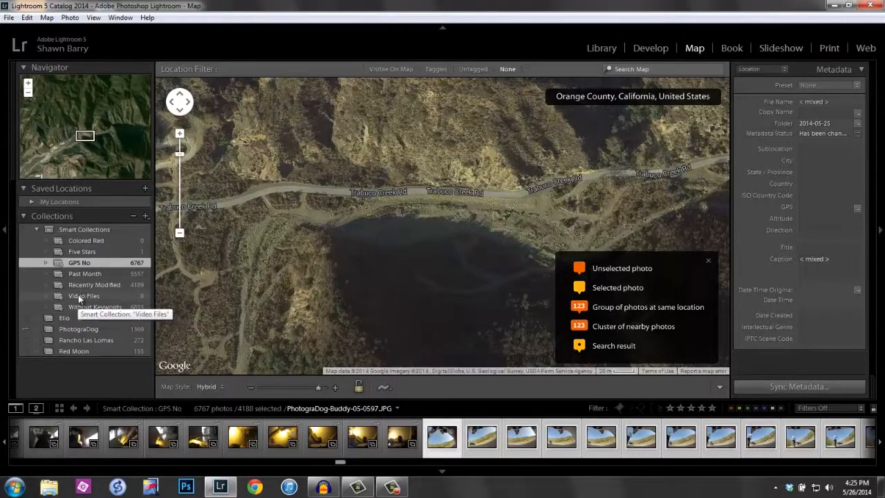
Step: Open the Five Stars smart collection and show it in the Library module
{"action": "left_click", "coordinate": [77, 251]}
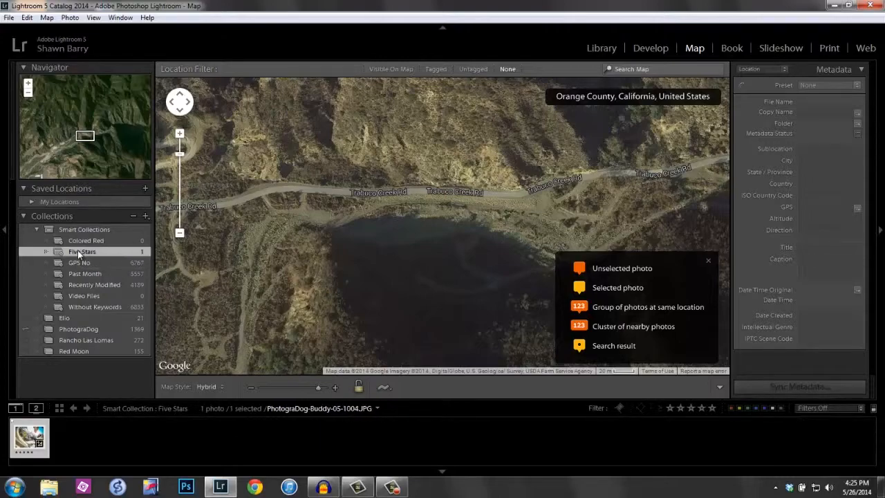
{"action": "left_click", "coordinate": [602, 50]}
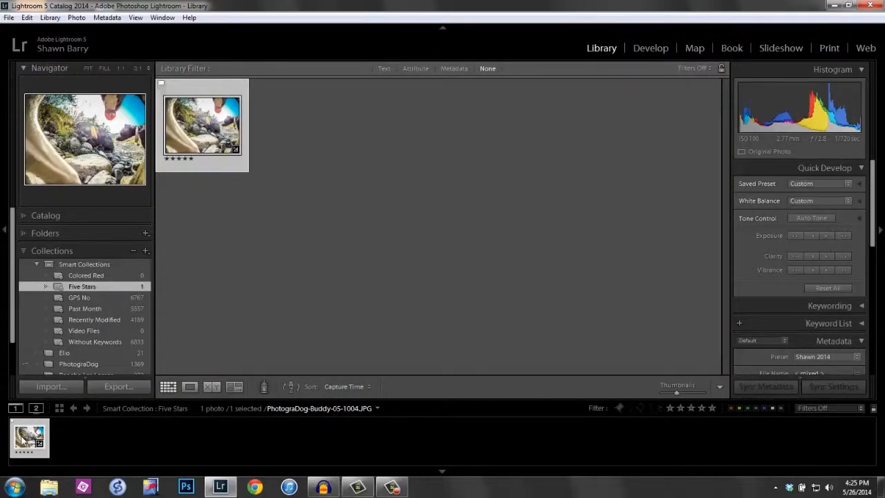